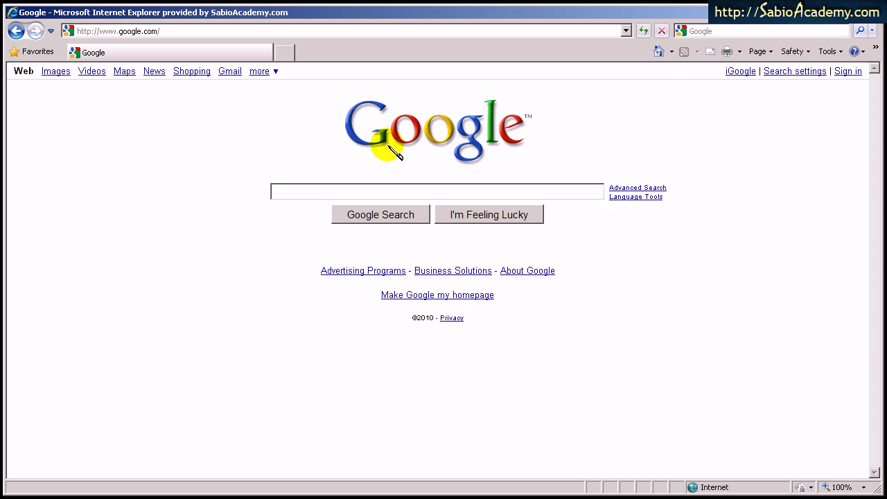
Open the More Google services list on the home page, then close it again
click(264, 72)
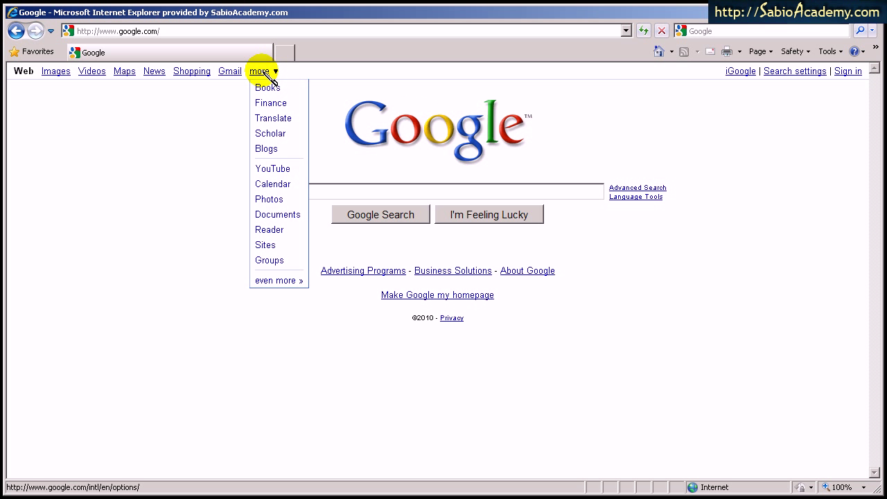
click(193, 123)
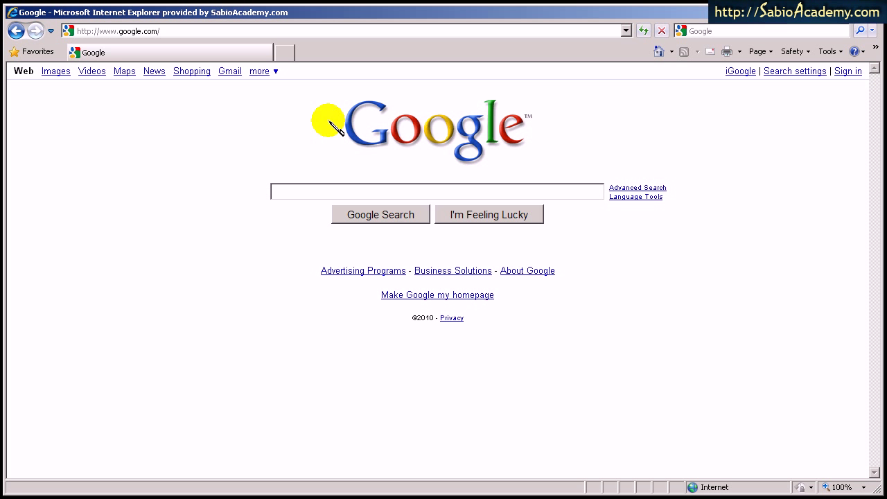
Go from the sign-in page to the Create an Account form and enter the current email address
click(850, 72)
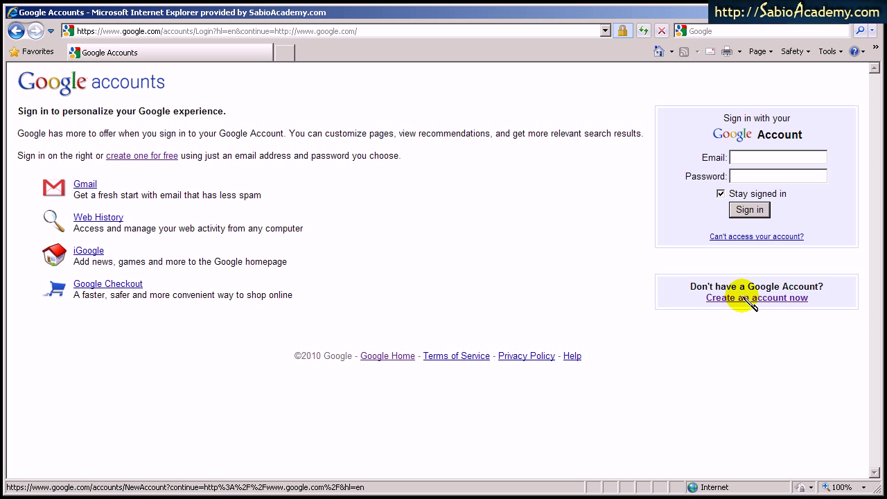
click(749, 299)
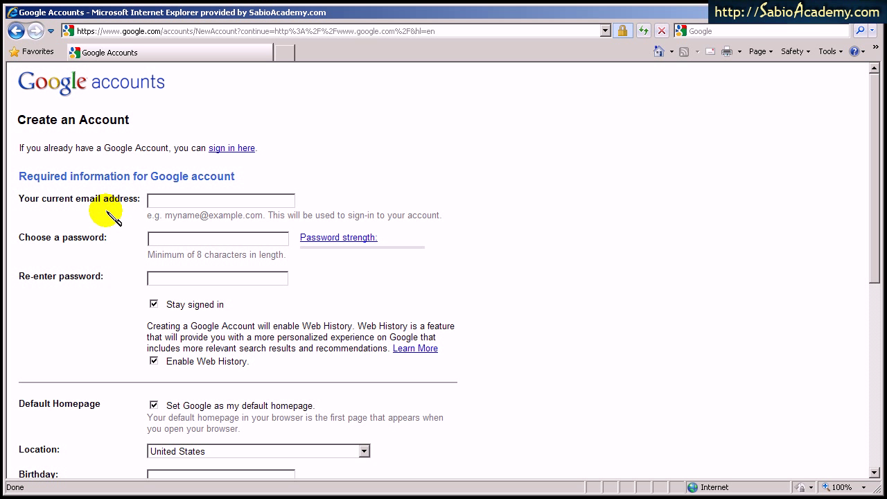
click(178, 199)
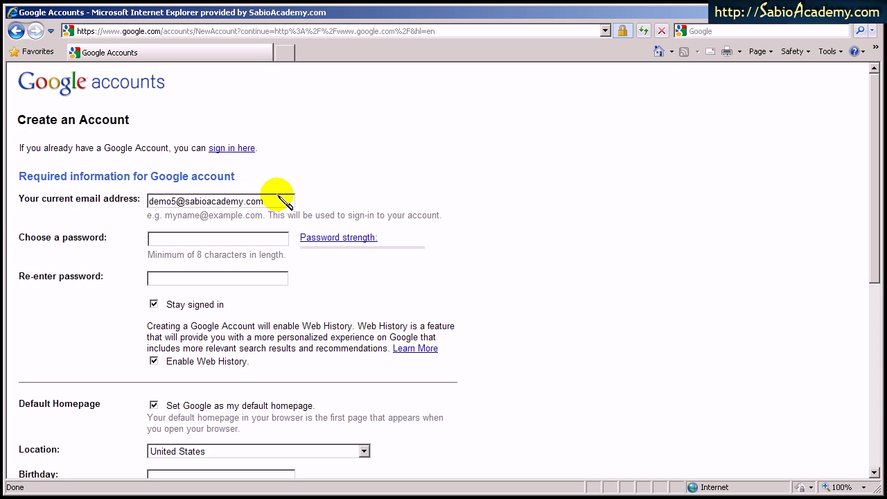
Enter a Good-strength password, check the entered fields, and re-enter the password to confirm it
click(159, 240)
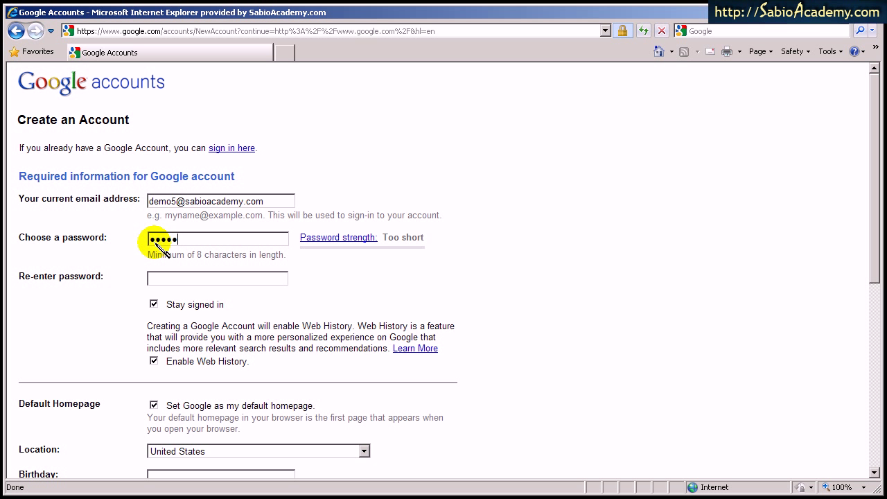
text(•••••••••)
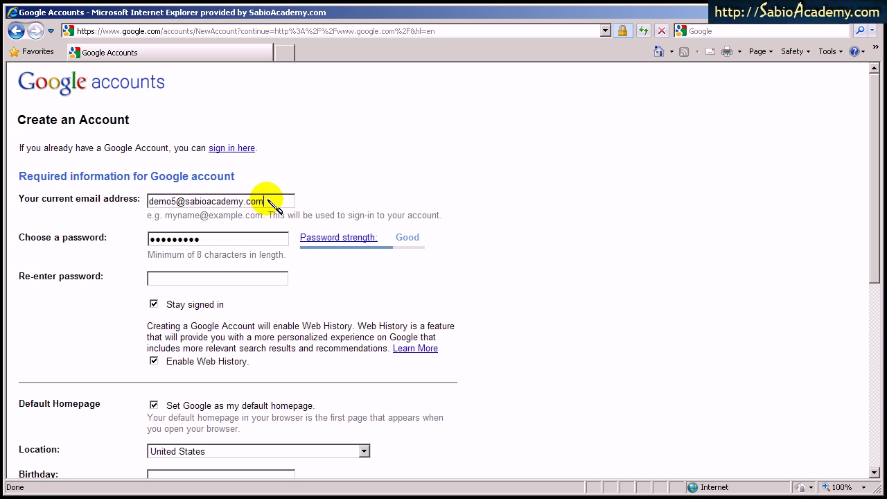
drag(277, 199, 178, 200)
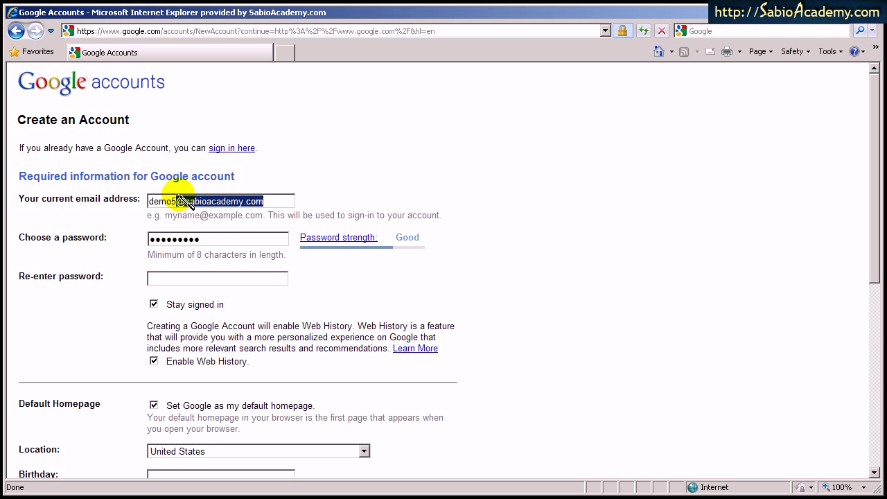
click(201, 211)
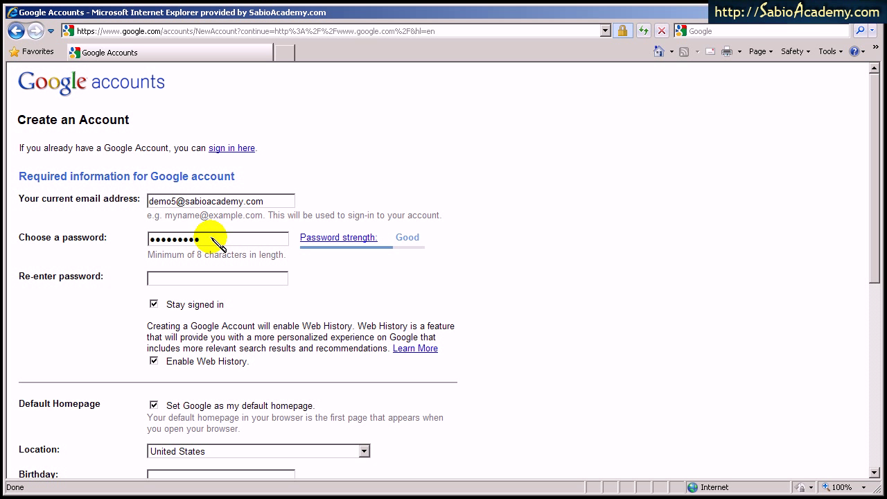
drag(208, 239, 123, 242)
click(173, 202)
click(194, 282)
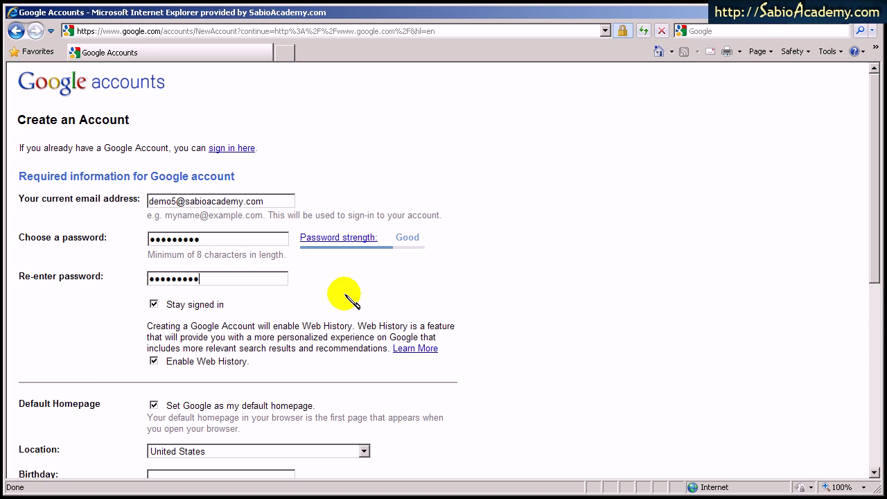
Turn off Enable Web History and Set Google as my homepage
scroll(339, 334, down, 3)
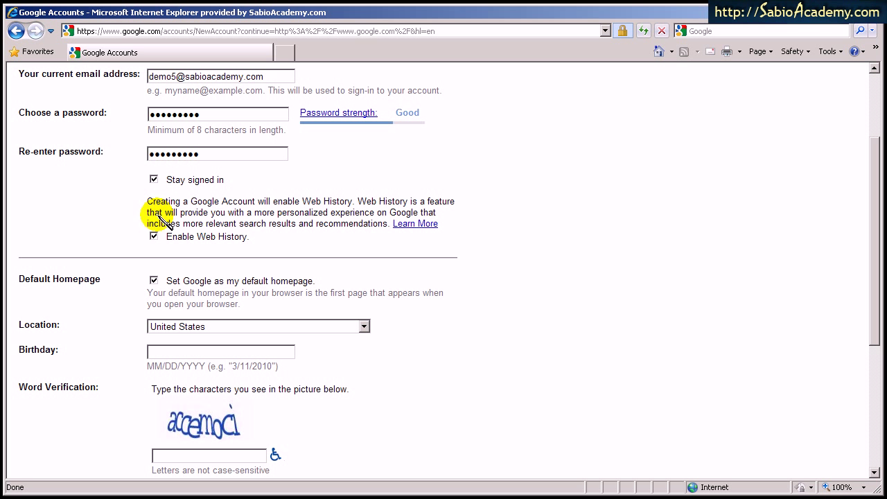
click(154, 236)
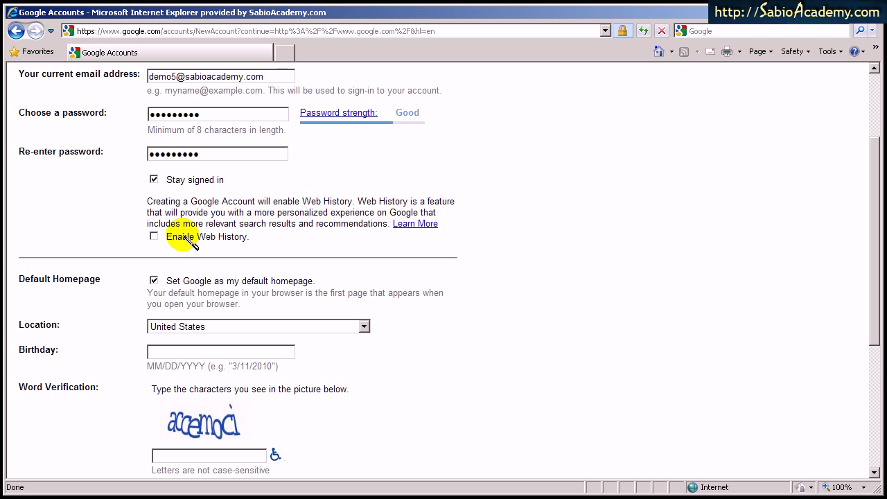
scroll(232, 232, down, 4)
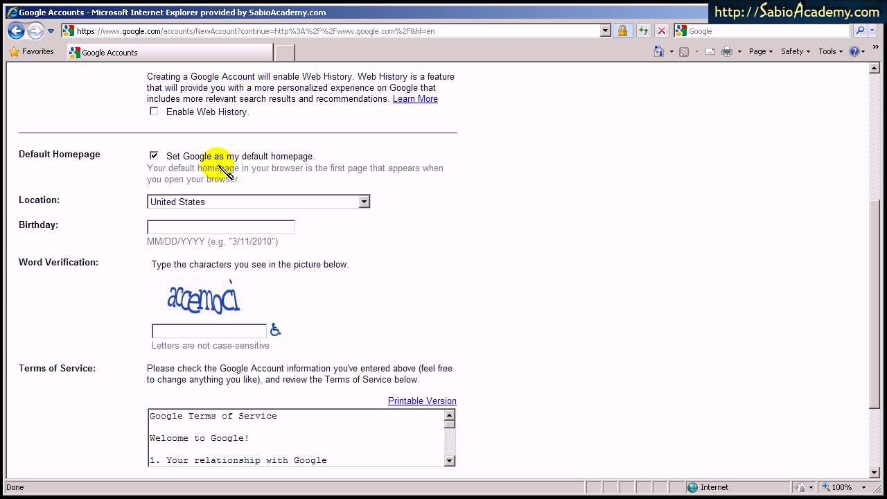
click(154, 157)
scroll(236, 168, down, 2)
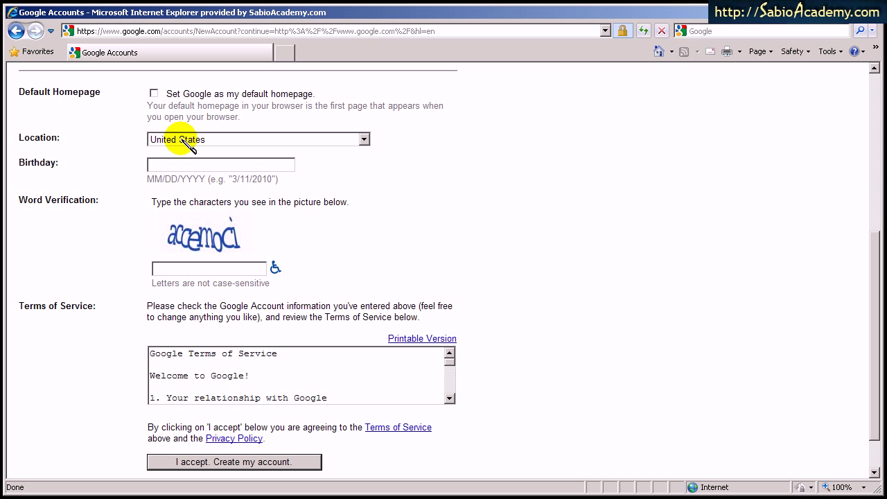
Keep United States, enter birthday 1/1/1980 and the verification word, and accept the terms
click(189, 144)
click(186, 143)
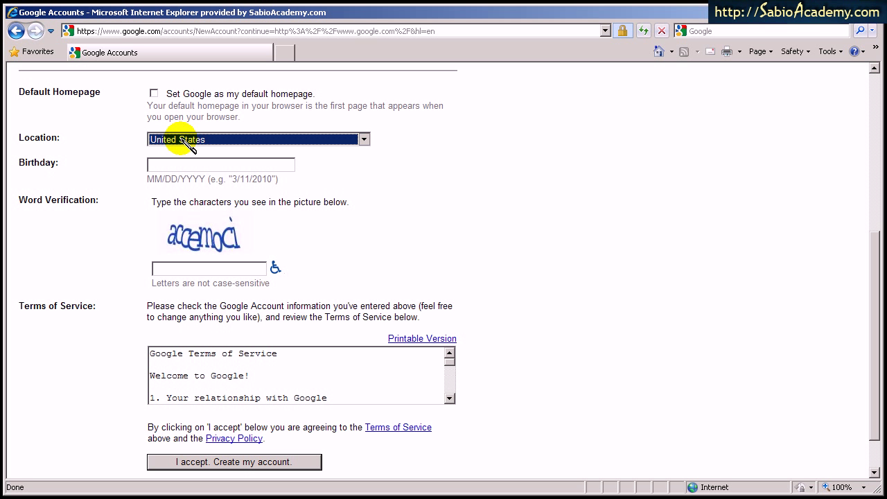
click(175, 169)
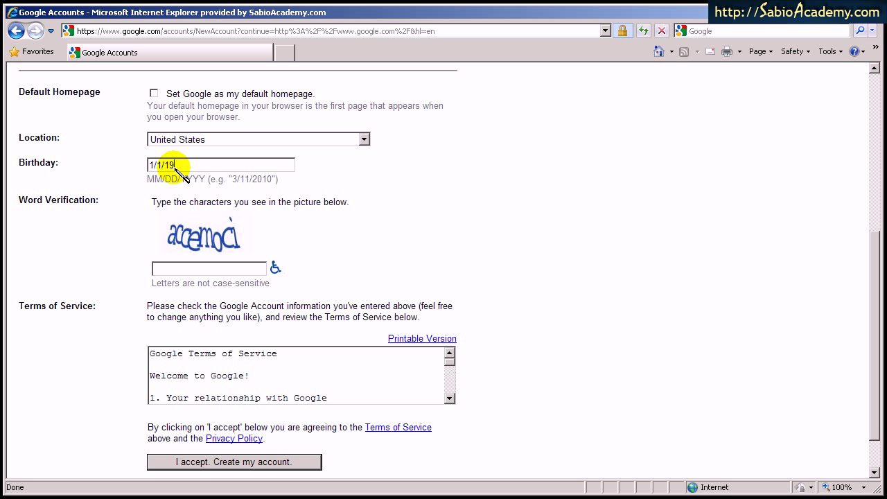
click(174, 271)
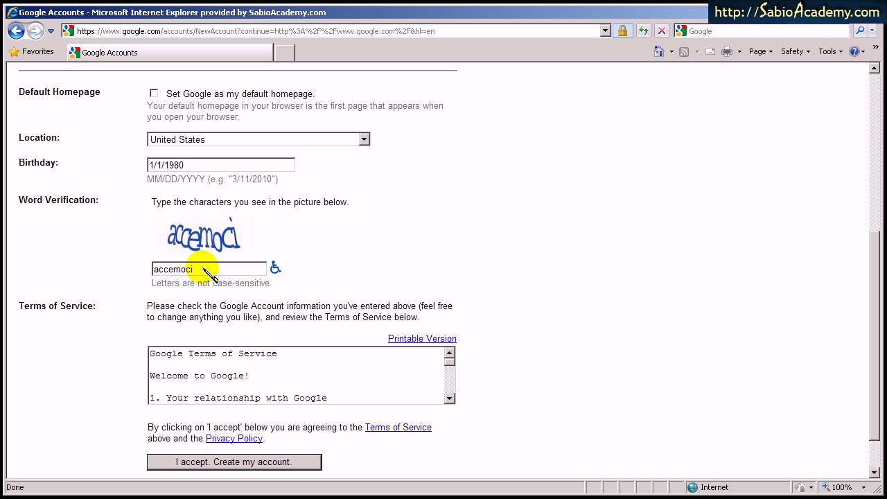
scroll(147, 275, down, 2)
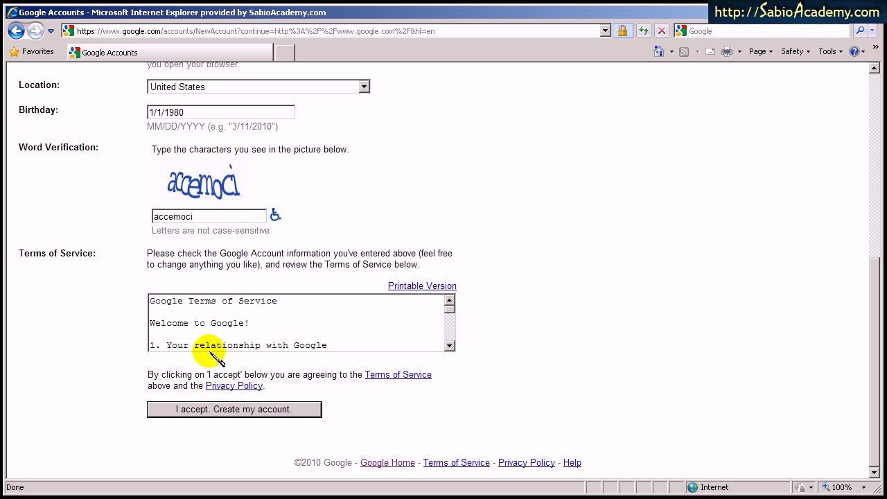
click(234, 408)
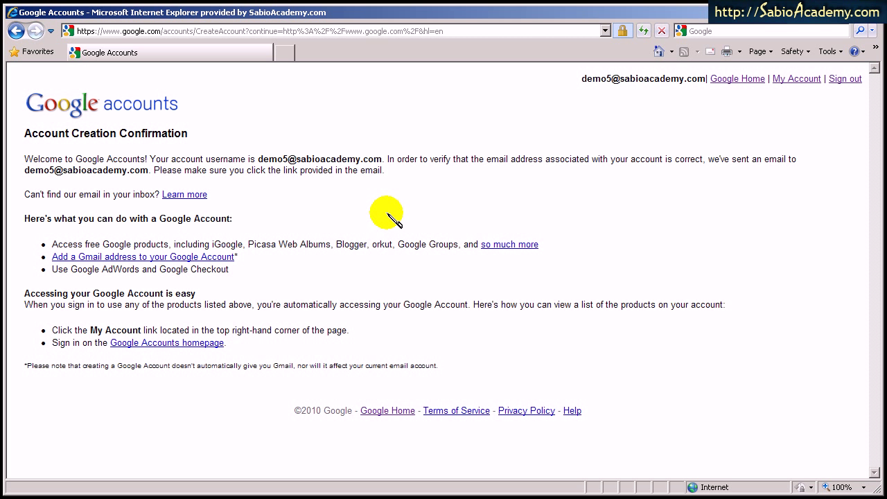
Switch with Alt+Tab to the Google Email Verification message in Outlook
key(alt+Tab)
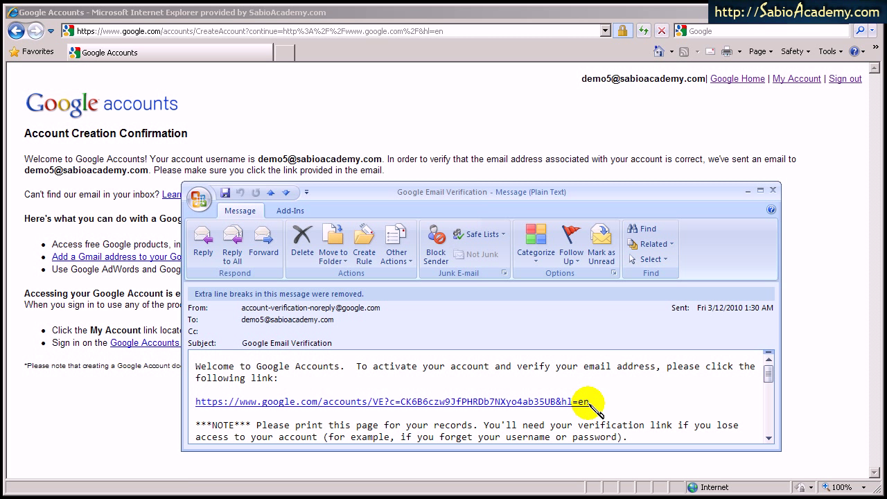
Select the whole activation link in the verification email's body
drag(589, 403, 197, 404)
key(ctrl+c)
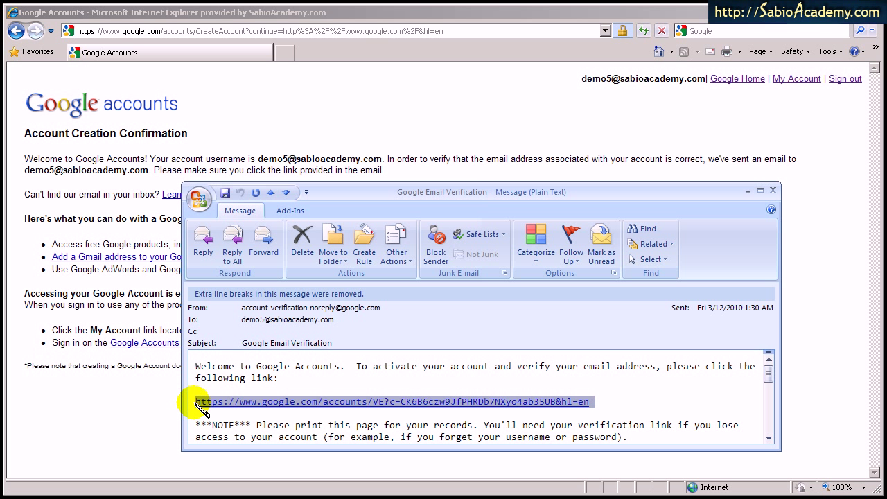
Paste the activation link into the browser to verify the account, then choose to add a recovery mobile number
click(279, 31)
key(ctrl+v)
key(Return)
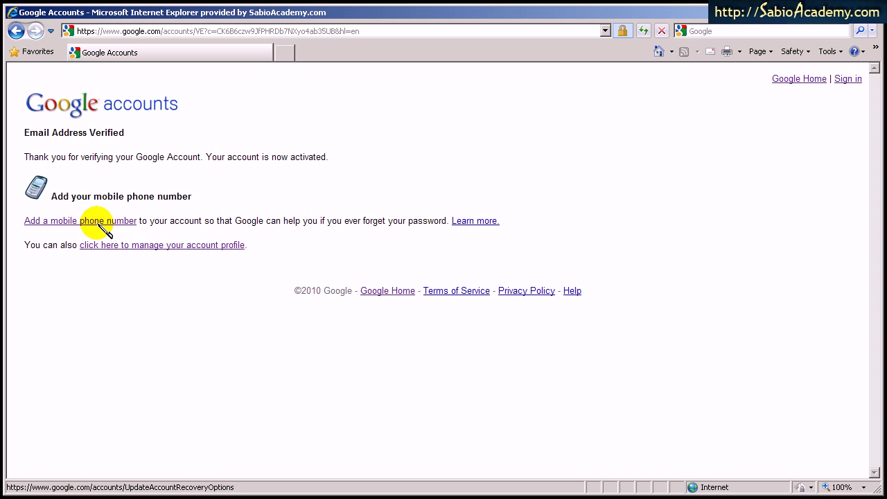
click(51, 222)
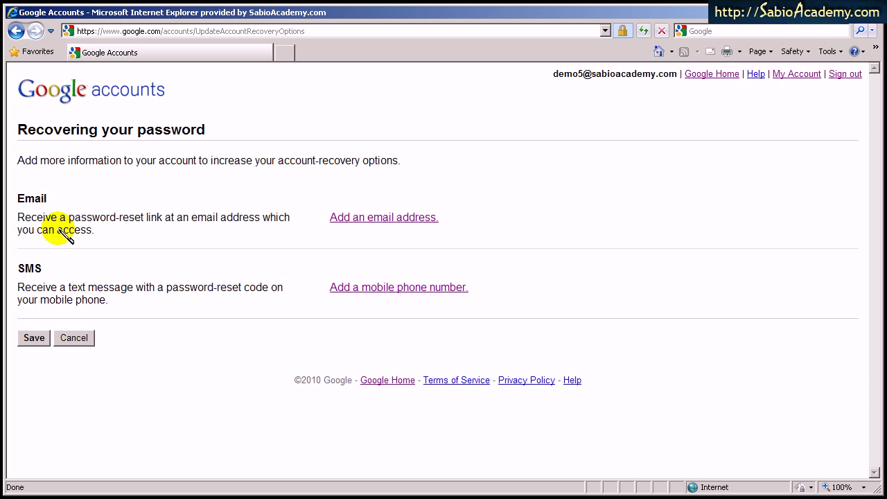
Enter the recovery mobile phone number with SMS recovery enabled and save it
click(363, 288)
click(342, 341)
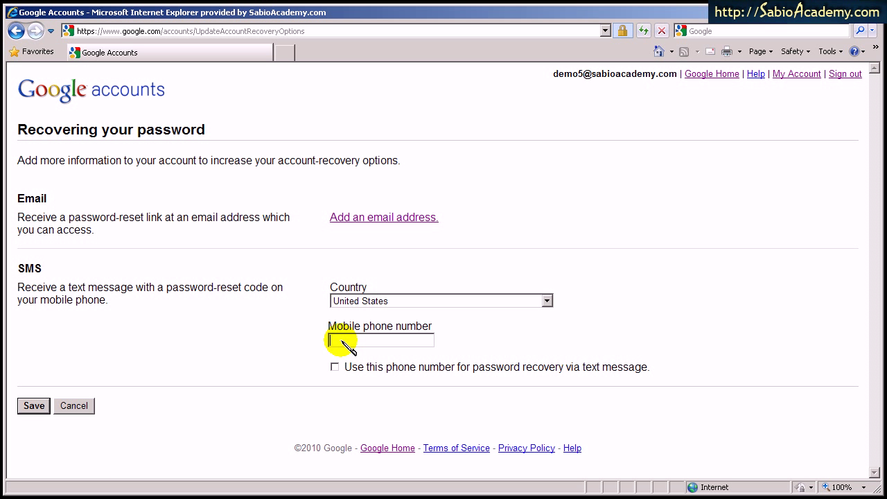
text(1-555-555-555)
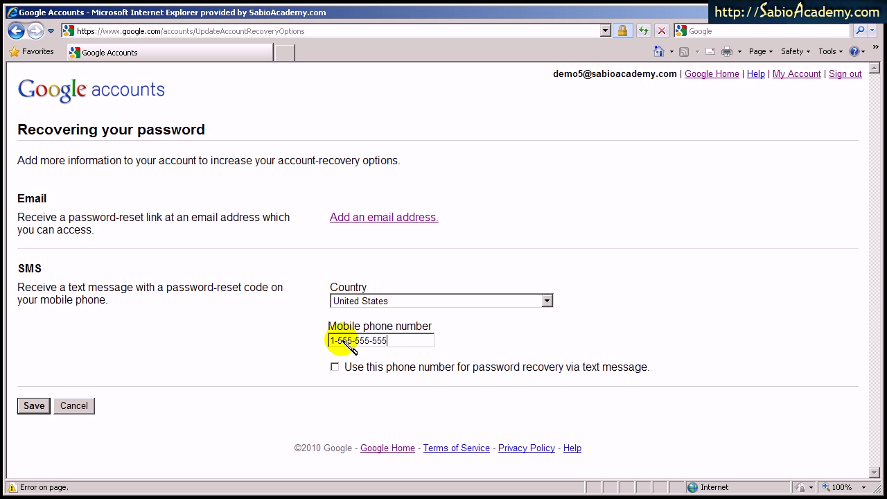
text(5)
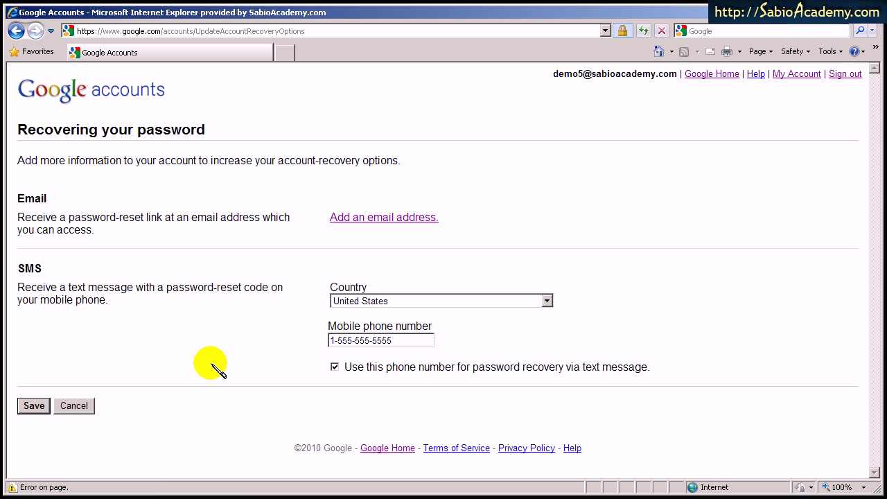
click(32, 406)
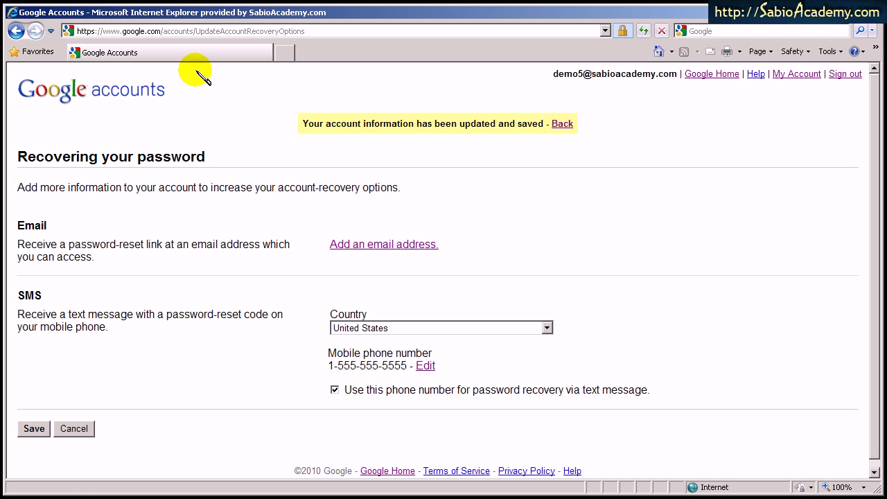
Trim the accounts path from the address to reach the Google homepage, then sign out
click(173, 32)
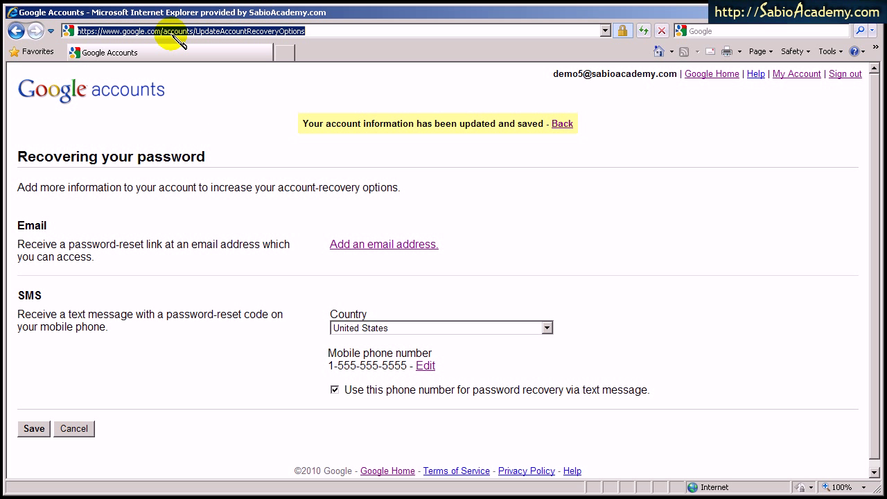
key(End)
key(shift+Left)
key(shift+Left)
key(shift+Left)
key(shift+Left)
key(shift+Left)
key(shift+Left)
key(shift+Left)
key(shift+Left)
key(shift+Left)
key(shift+Left)
key(shift+Left)
key(shift+Left)
key(shift+Left)
key(shift+Left)
key(shift+Left)
key(shift+Left)
key(shift+Left)
key(shift+Left)
key(shift+Left)
key(shift+Left)
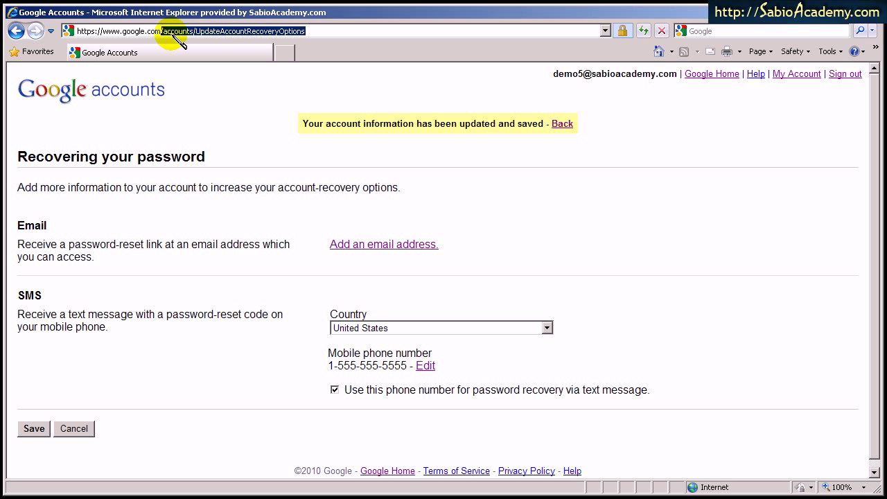
key(BackSpace)
key(Return)
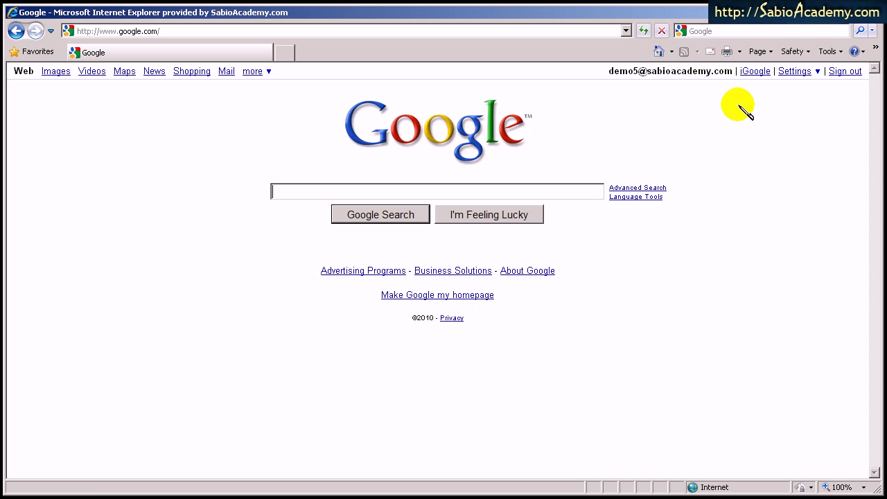
click(843, 72)
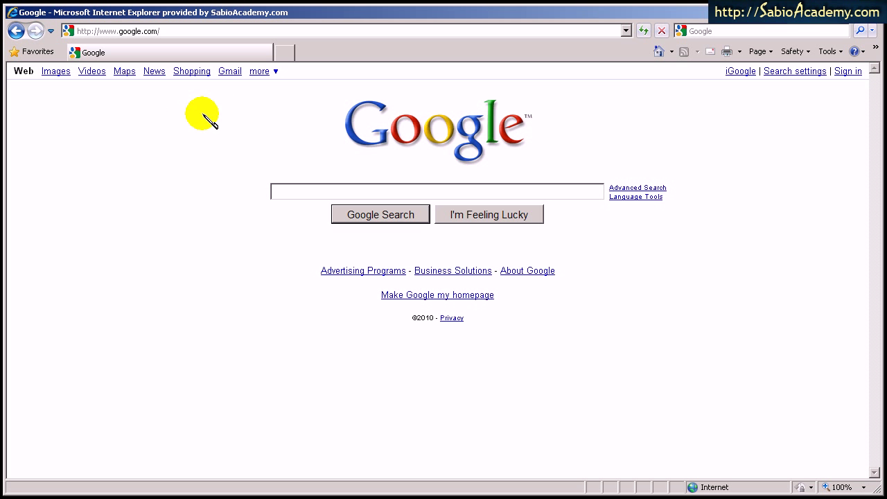
Sign in with the new account's email and password, then open the full More Google Products list
click(852, 72)
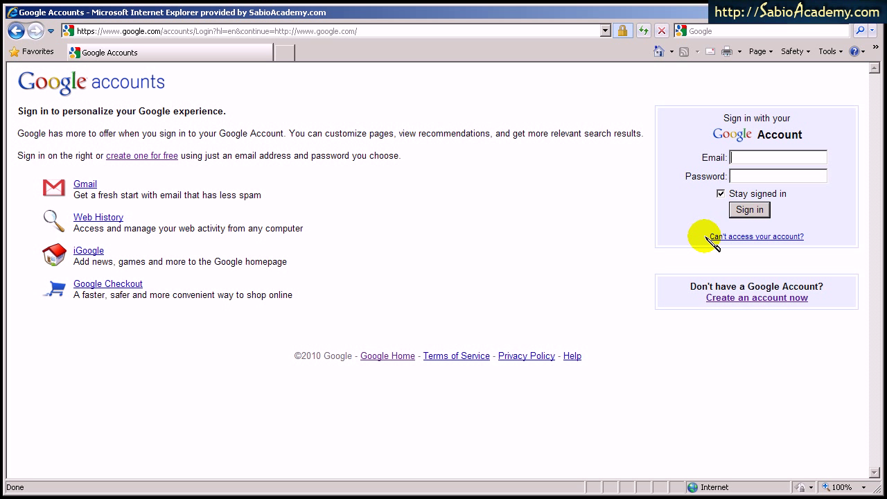
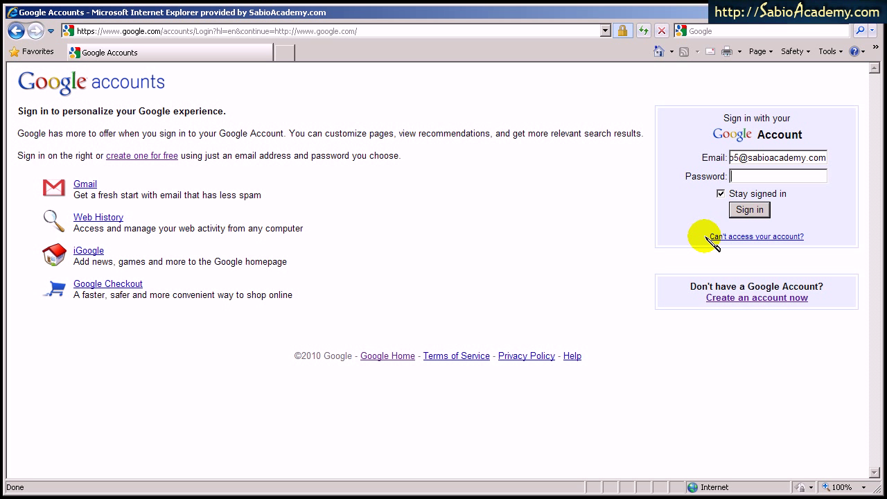
text(demo5demo)
click(750, 210)
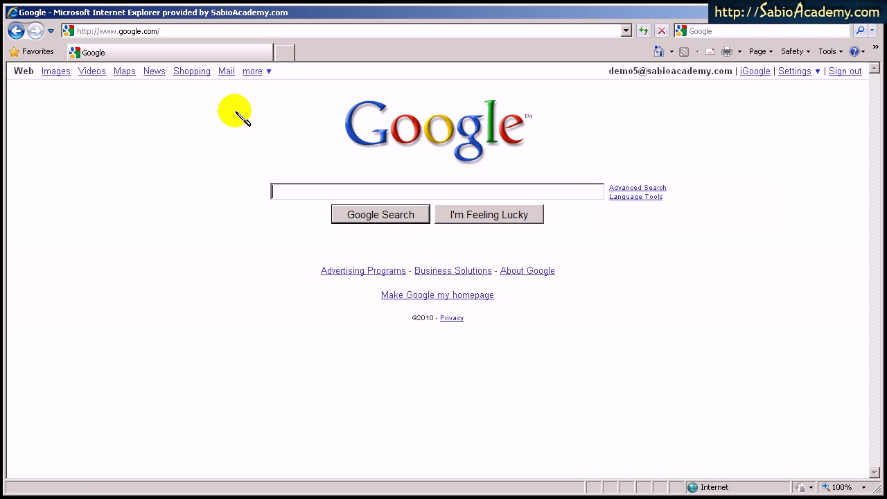
click(270, 73)
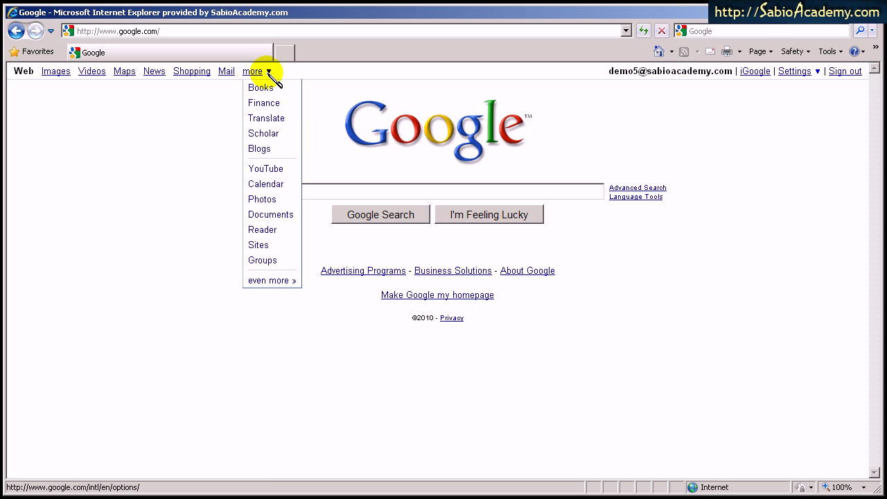
click(272, 280)
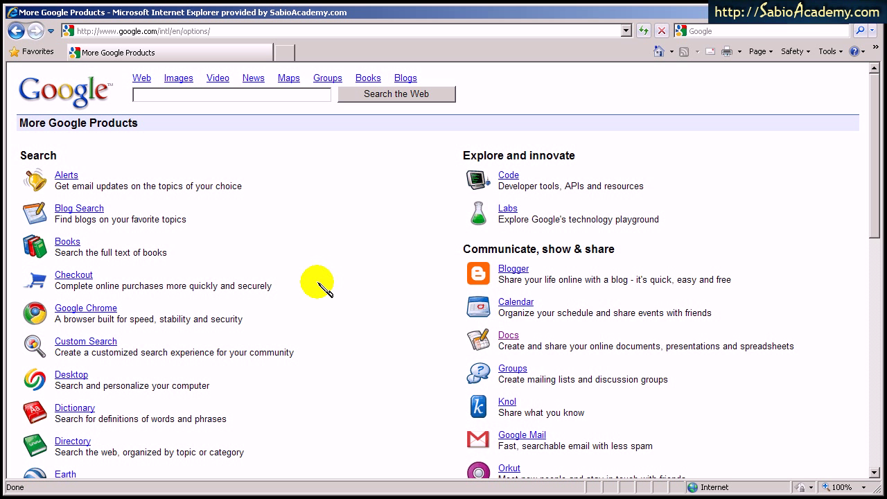